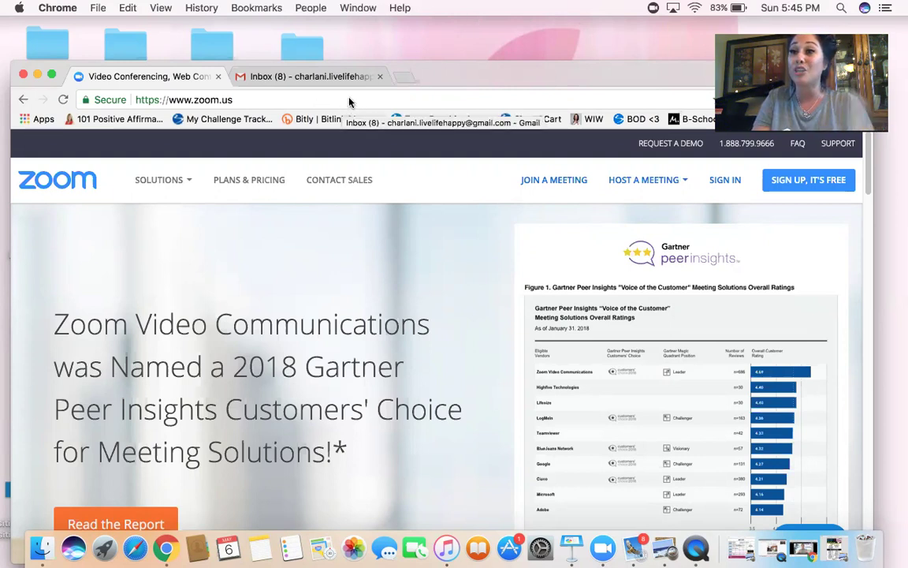
- Sign up for a free Zoom account with your email address and confirm the sign-up
{"action": "left_click", "coordinate": [808, 181]}
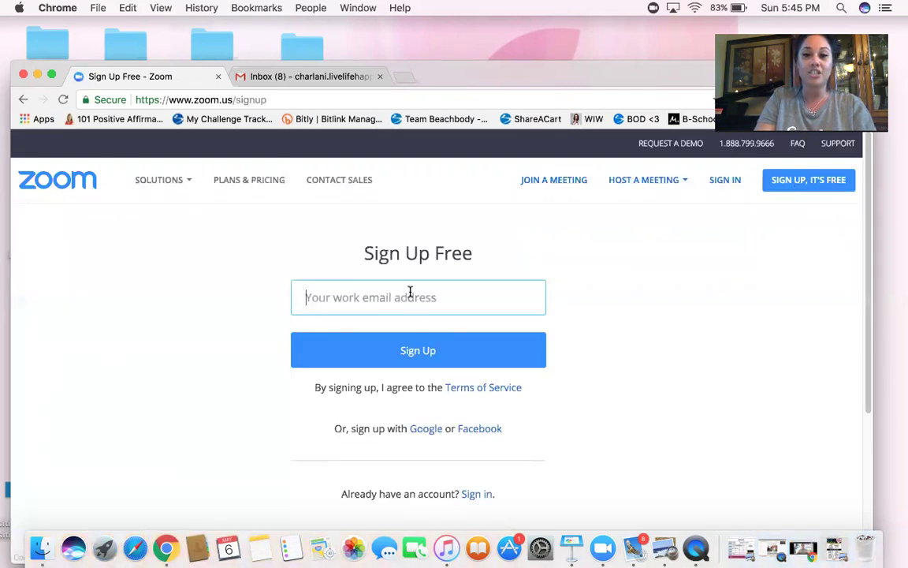
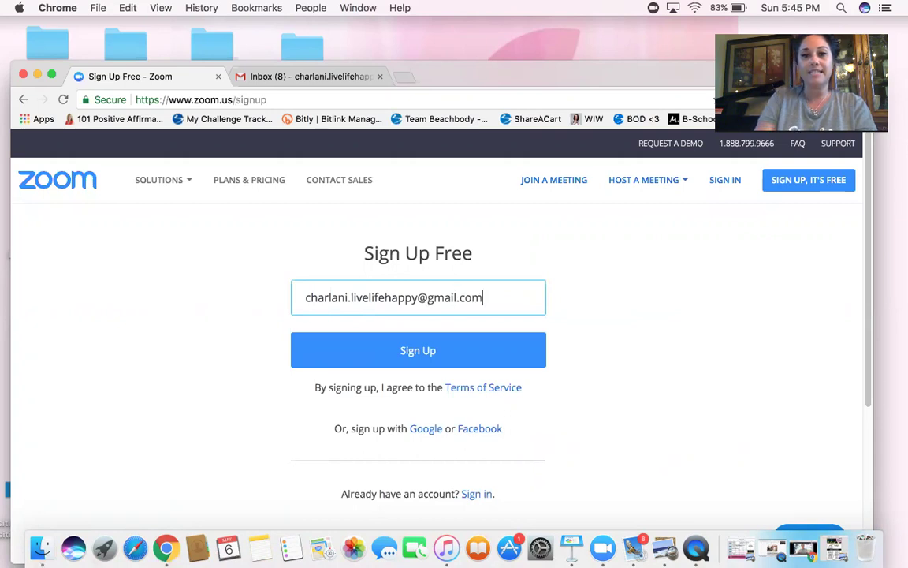
{"action": "left_click", "coordinate": [418, 355]}
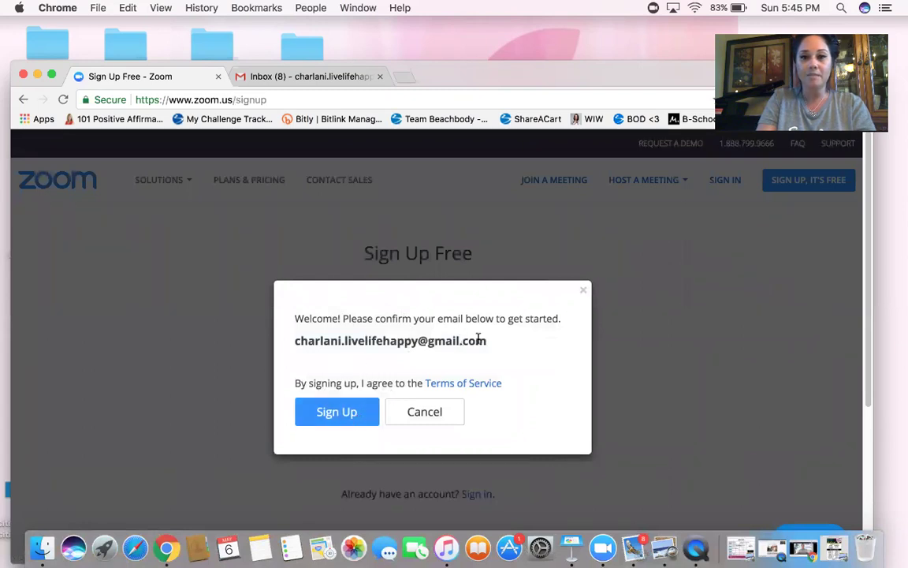
{"action": "left_click", "coordinate": [378, 421]}
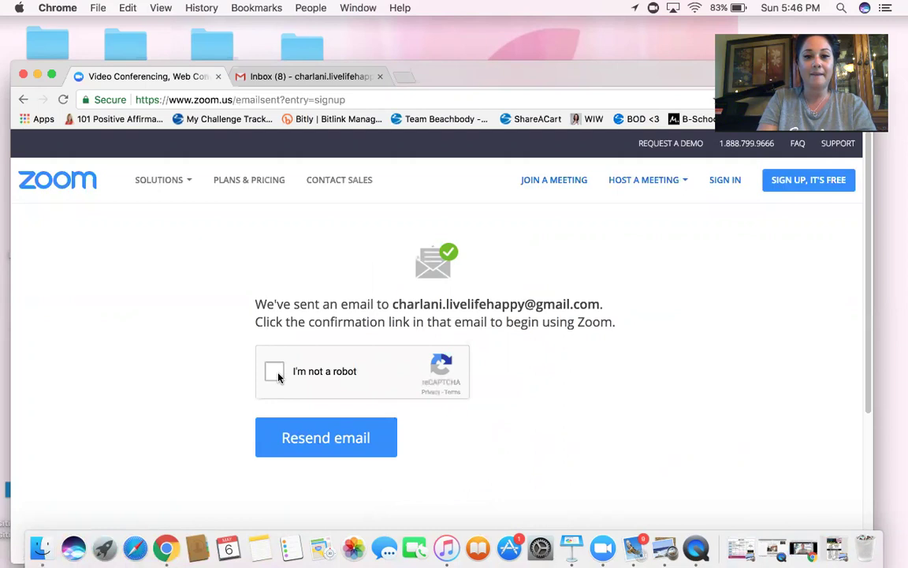
- In Gmail, open the 'Zoom account activation' email and follow its Activate Account link
{"action": "left_click", "coordinate": [290, 76]}
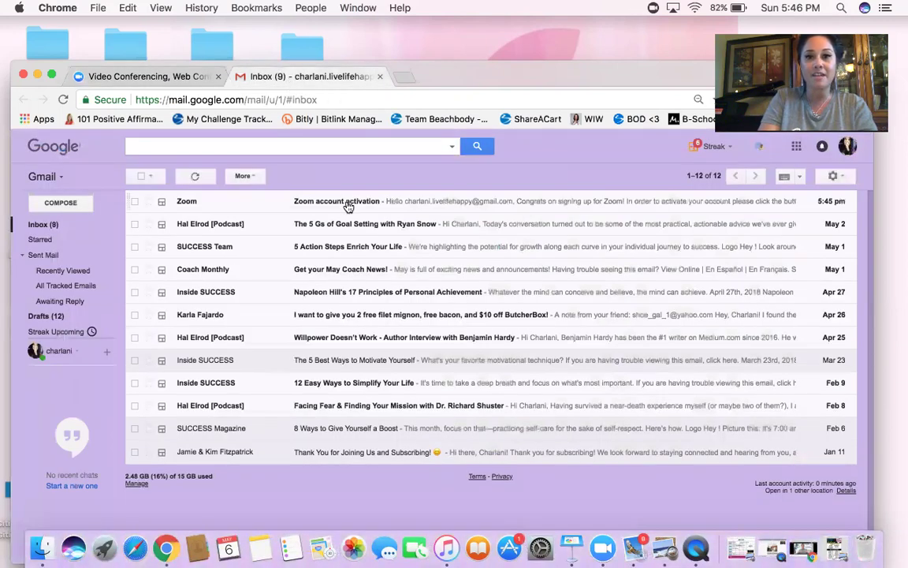
{"action": "left_click", "coordinate": [349, 207]}
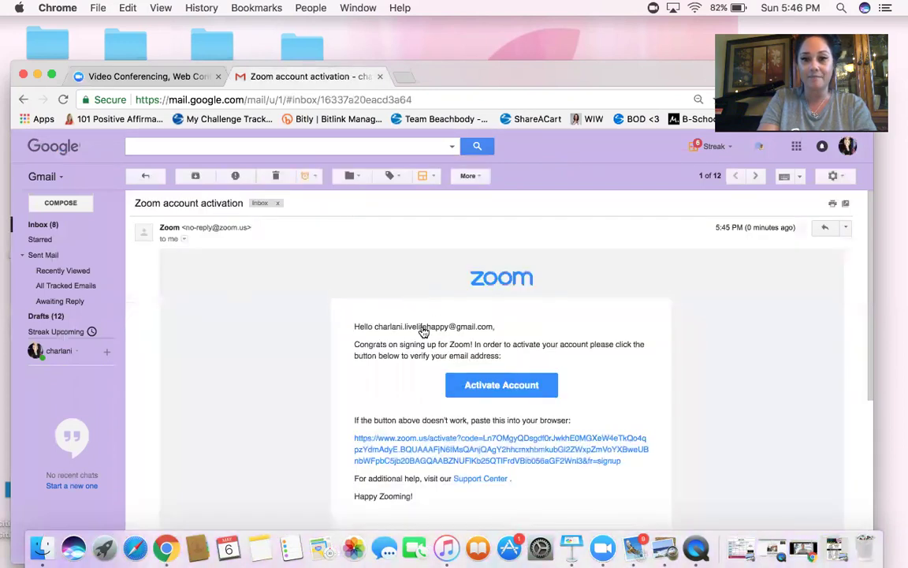
{"action": "left_click", "coordinate": [506, 386]}
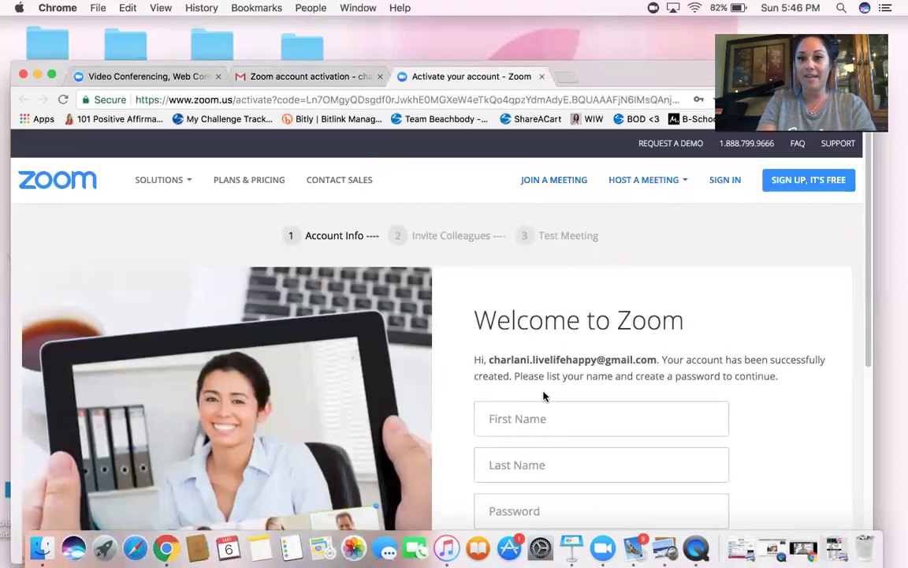
- Enter the account holder's first name and last name on the Welcome form
{"action": "scroll", "coordinate": [543, 395], "scroll_direction": "down", "scroll_amount": 2}
{"action": "left_click", "coordinate": [525, 337]}
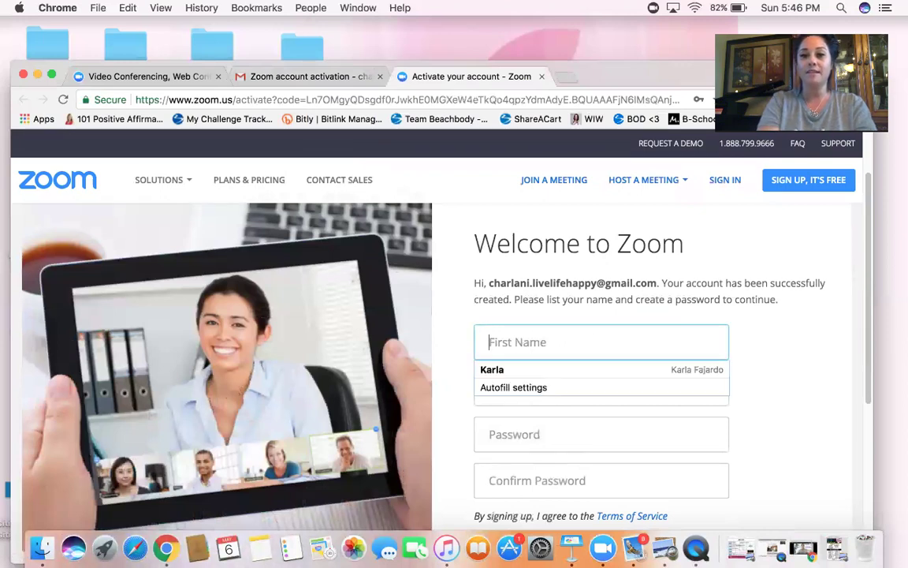
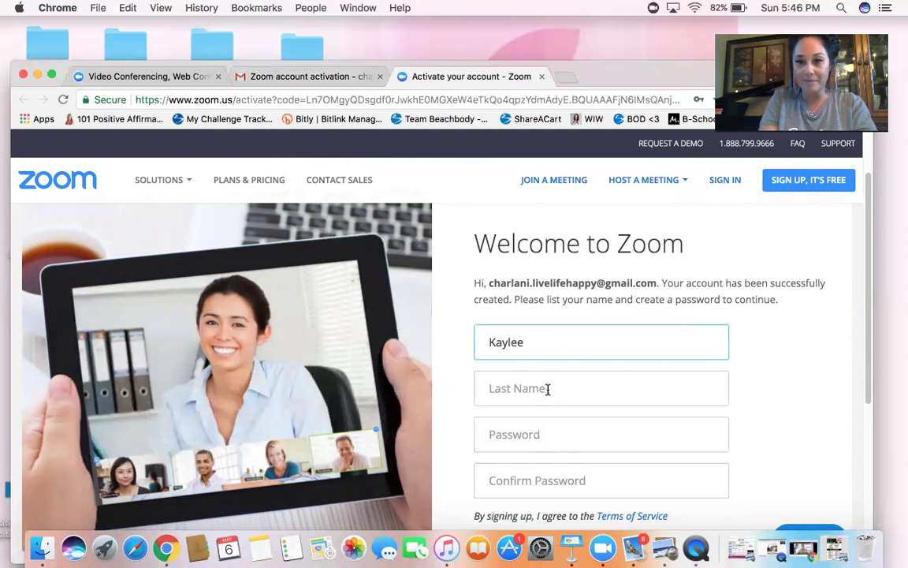
{"action": "left_click", "coordinate": [547, 388]}
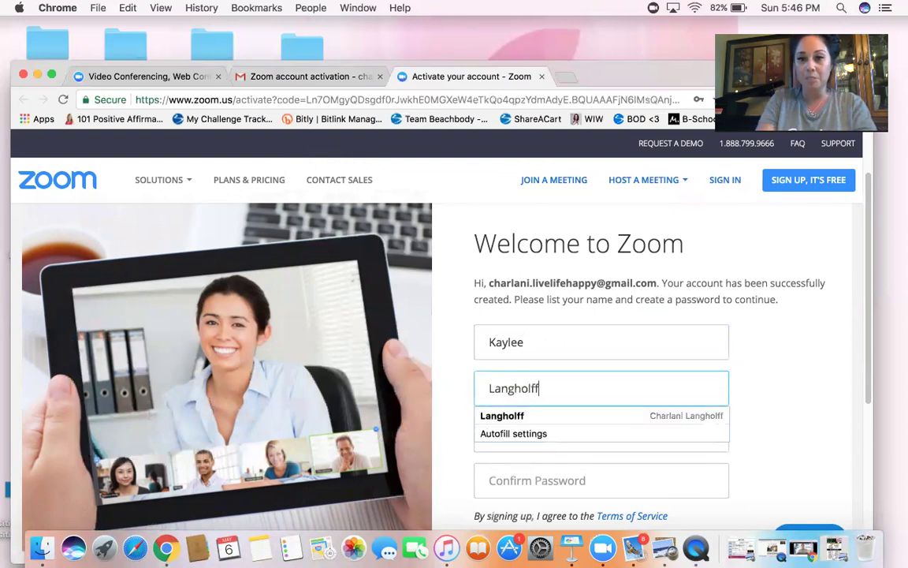
{"action": "left_click", "coordinate": [555, 417]}
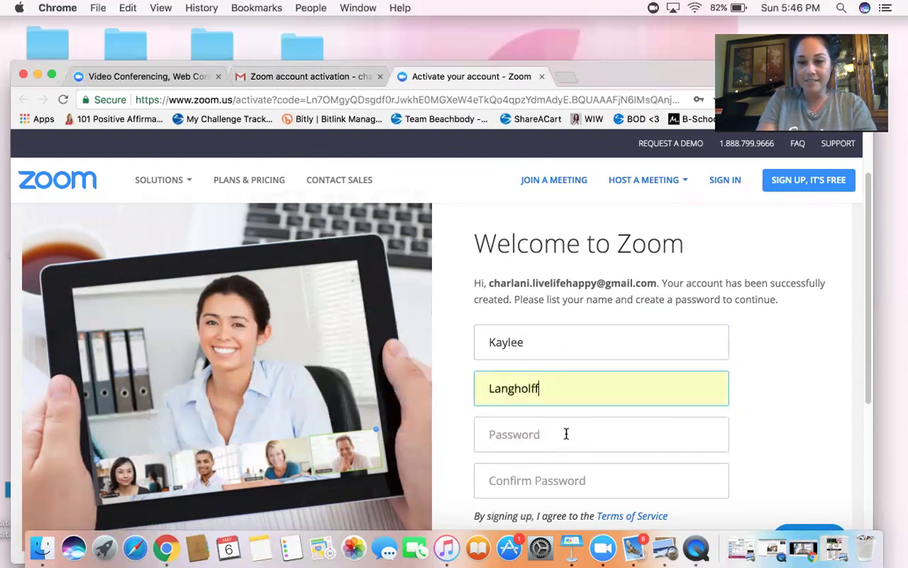
- Enter a new account password and retype it in the Confirm Password field
{"action": "scroll", "coordinate": [566, 432], "scroll_direction": "down", "scroll_amount": 1}
{"action": "left_click", "coordinate": [566, 431]}
{"action": "type", "text": "••••"}
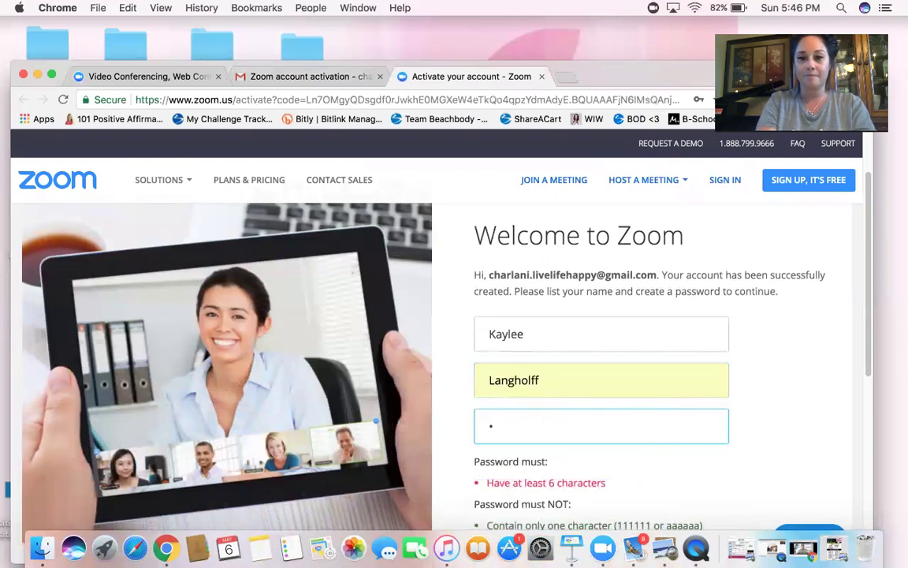
{"action": "key", "text": "BackSpace"}
{"action": "type", "text": "••••"}
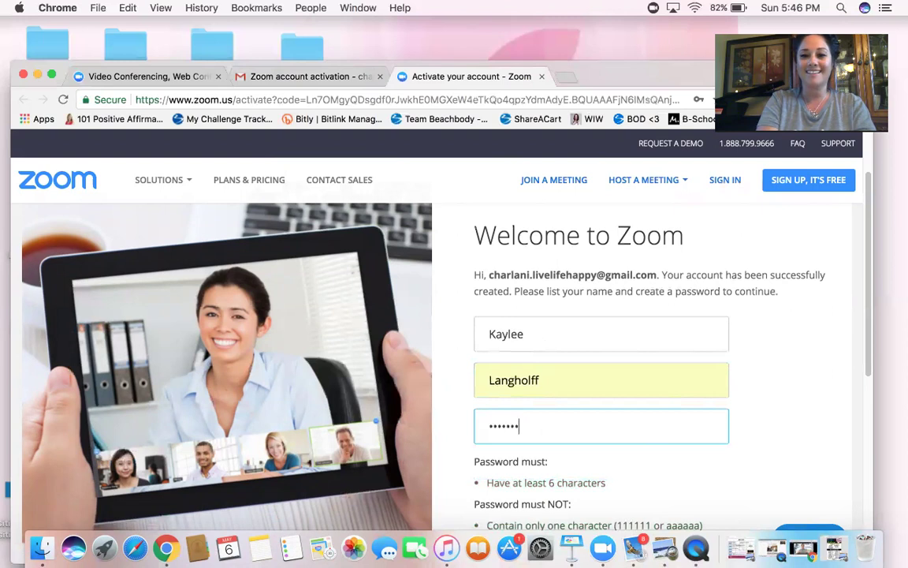
{"action": "scroll", "coordinate": [664, 458], "scroll_direction": "down", "scroll_amount": 2}
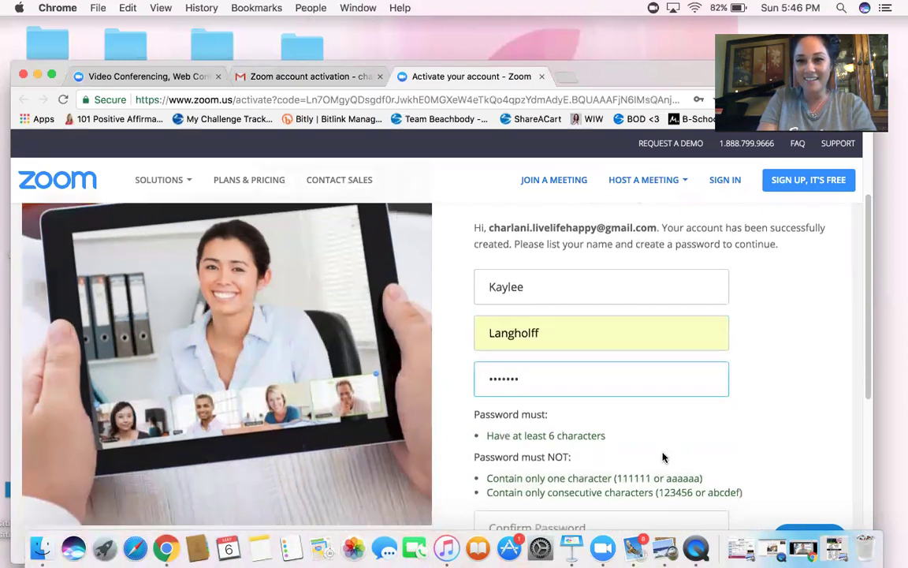
{"action": "scroll", "coordinate": [662, 456], "scroll_direction": "down", "scroll_amount": 4}
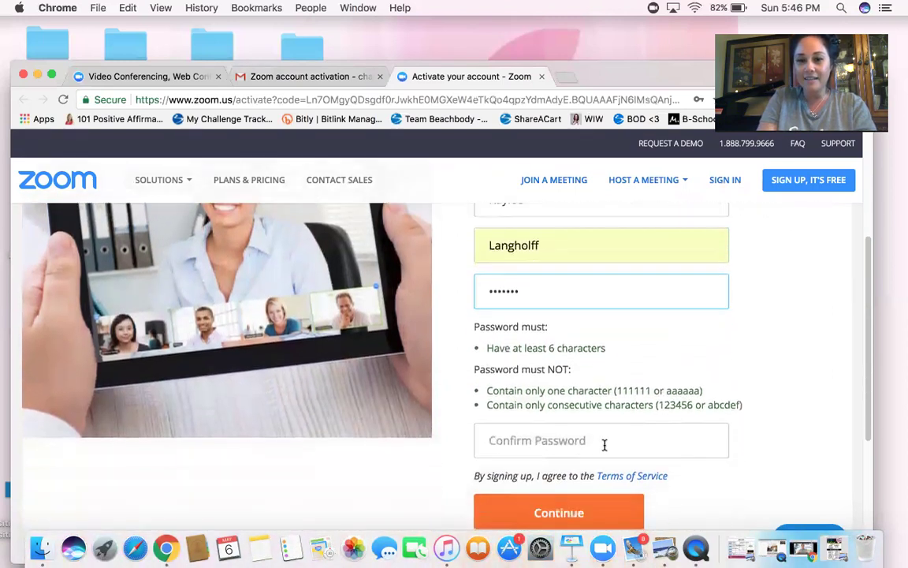
{"action": "left_click", "coordinate": [605, 443]}
{"action": "type", "text": "•••••••"}
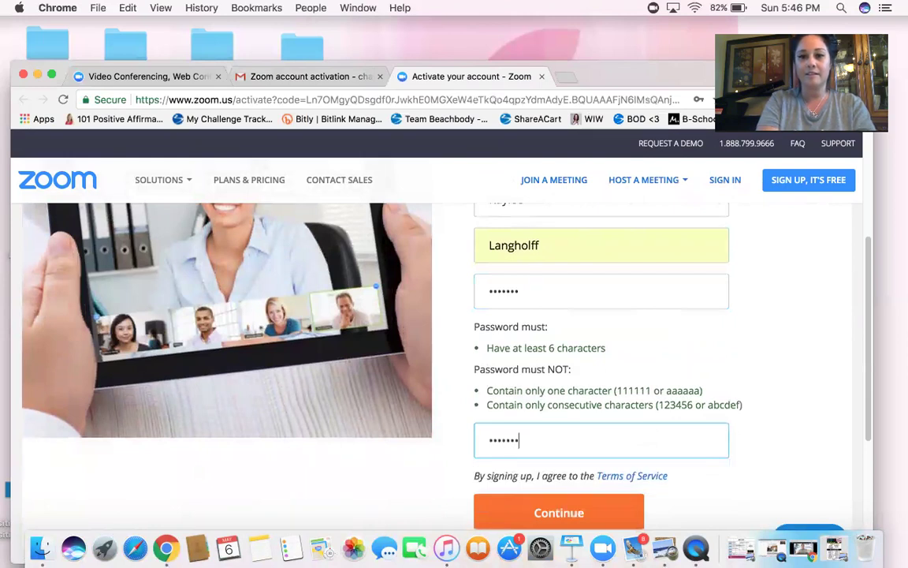
{"action": "scroll", "coordinate": [635, 458], "scroll_direction": "down", "scroll_amount": 2}
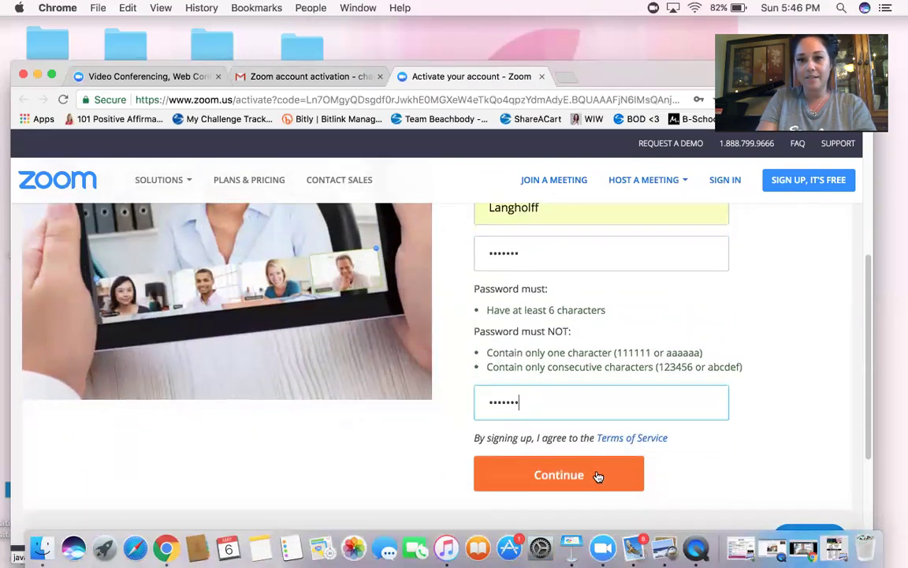
- Submit the activation form and choose Never on Chrome's save-password prompt
{"action": "left_click", "coordinate": [598, 476]}
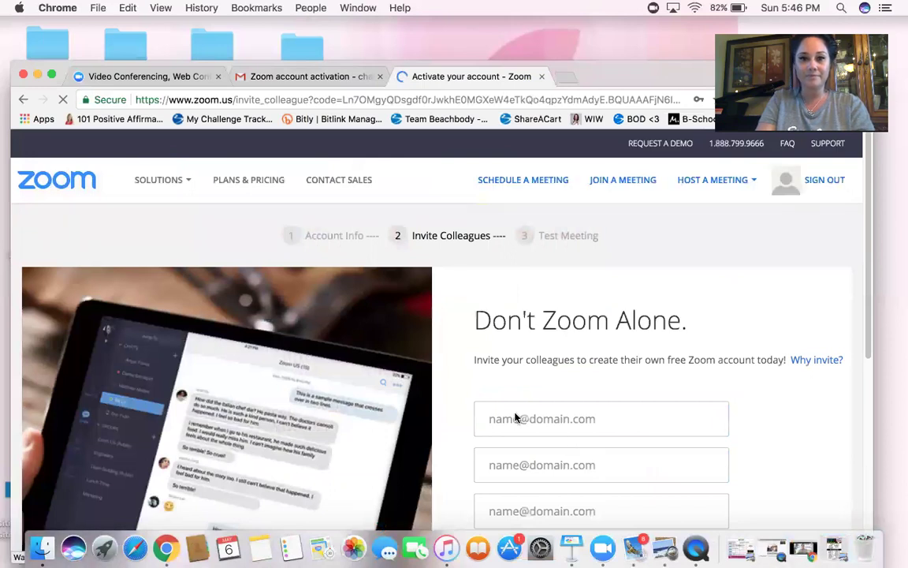
{"action": "scroll", "coordinate": [516, 417], "scroll_direction": "down", "scroll_amount": 1}
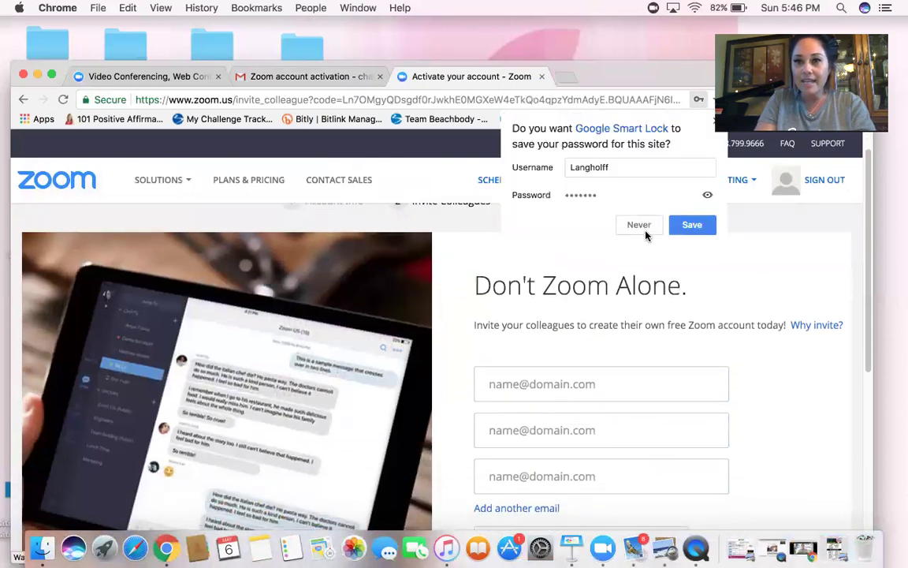
{"action": "left_click", "coordinate": [641, 228]}
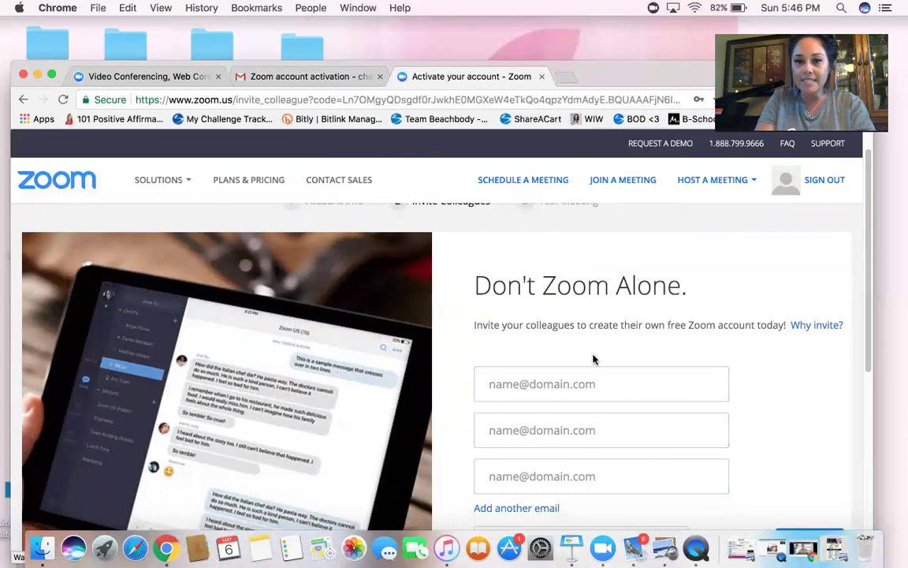
- Pass the 'I'm not a robot' check and skip inviting colleagues
{"action": "scroll", "coordinate": [593, 359], "scroll_direction": "down", "scroll_amount": 1}
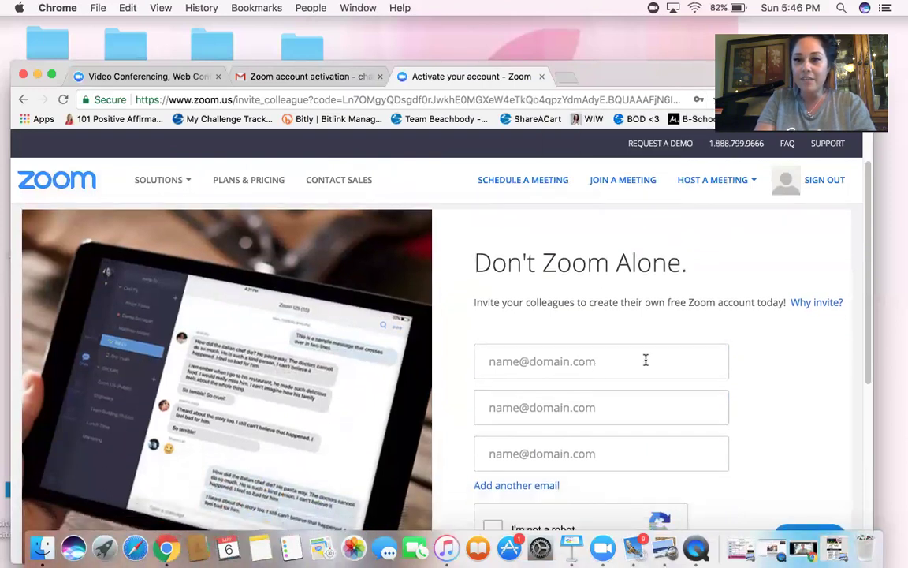
{"action": "scroll", "coordinate": [642, 363], "scroll_direction": "down", "scroll_amount": 2}
{"action": "scroll", "coordinate": [635, 371], "scroll_direction": "down", "scroll_amount": 6}
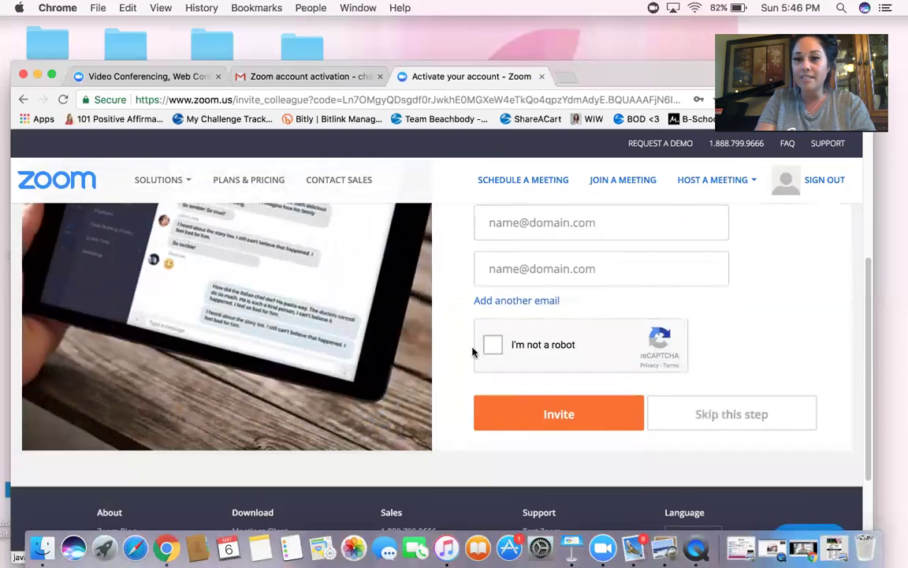
{"action": "left_click", "coordinate": [493, 344]}
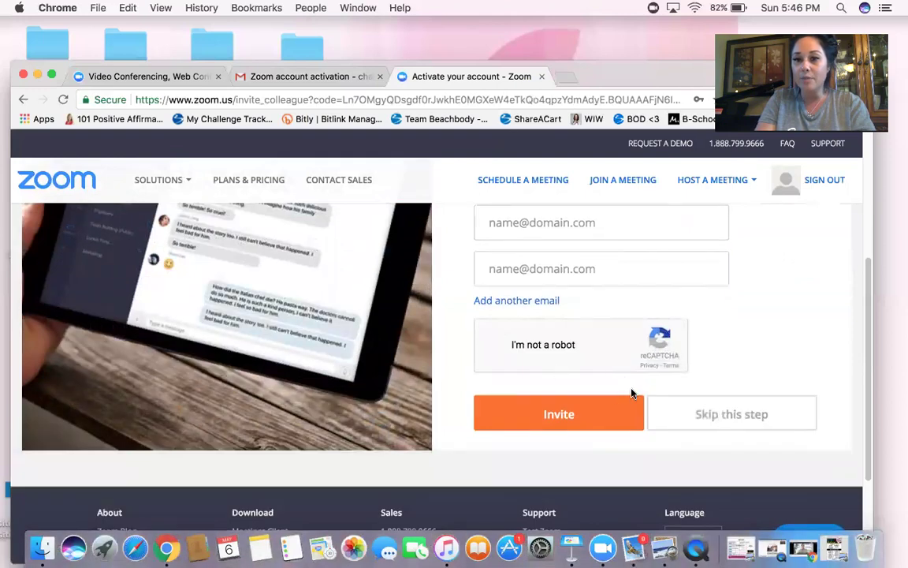
{"action": "left_click", "coordinate": [705, 423]}
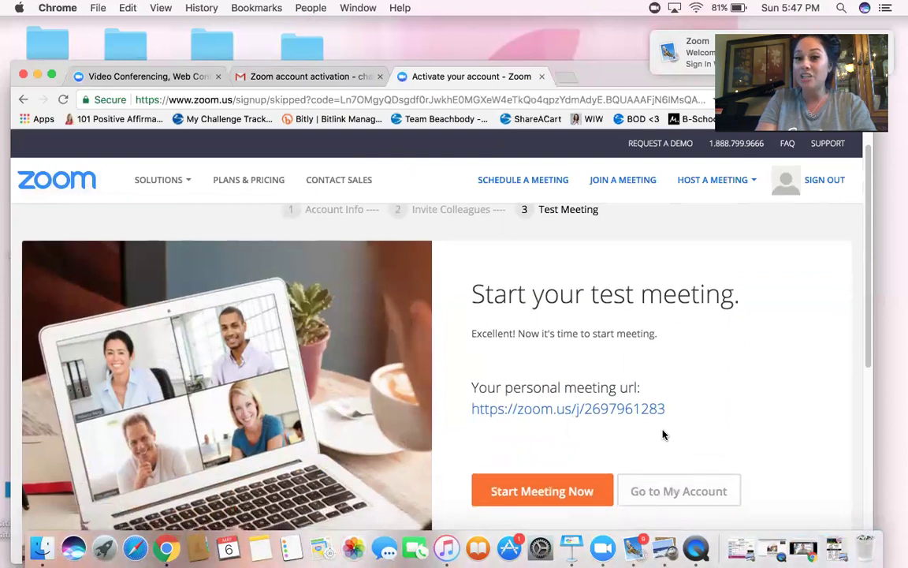
- Scroll down the test meeting page to the Chrome, Firefox and Outlook plugin downloads
{"action": "scroll", "coordinate": [663, 432], "scroll_direction": "down", "scroll_amount": 1}
{"action": "scroll", "coordinate": [674, 431], "scroll_direction": "down", "scroll_amount": 1}
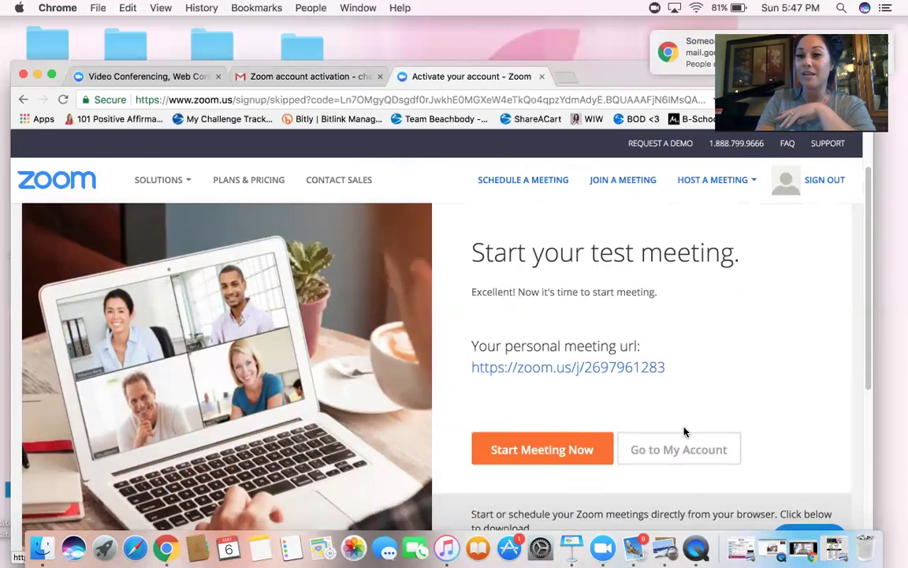
{"action": "scroll", "coordinate": [704, 424], "scroll_direction": "down", "scroll_amount": 5}
{"action": "scroll", "coordinate": [707, 418], "scroll_direction": "down", "scroll_amount": 5}
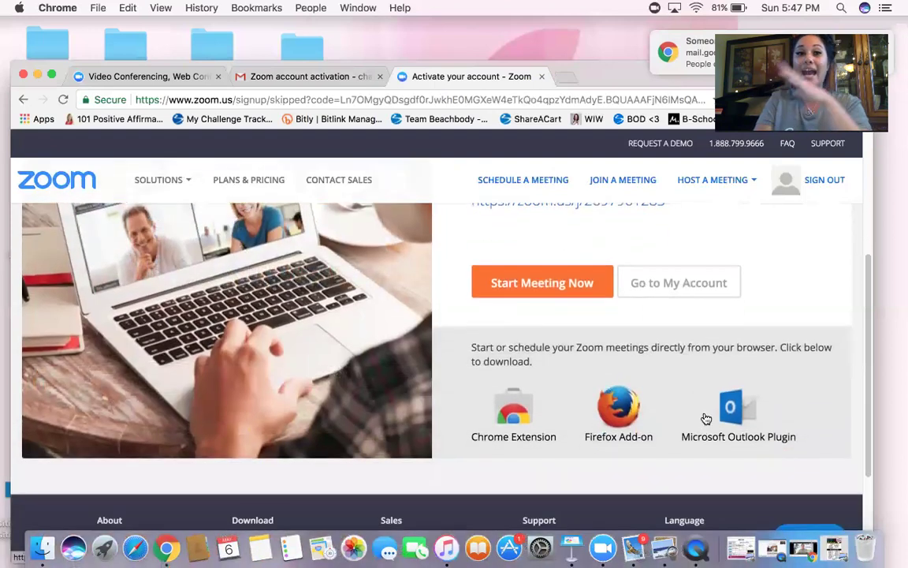
{"action": "scroll", "coordinate": [697, 427], "scroll_direction": "down", "scroll_amount": 2}
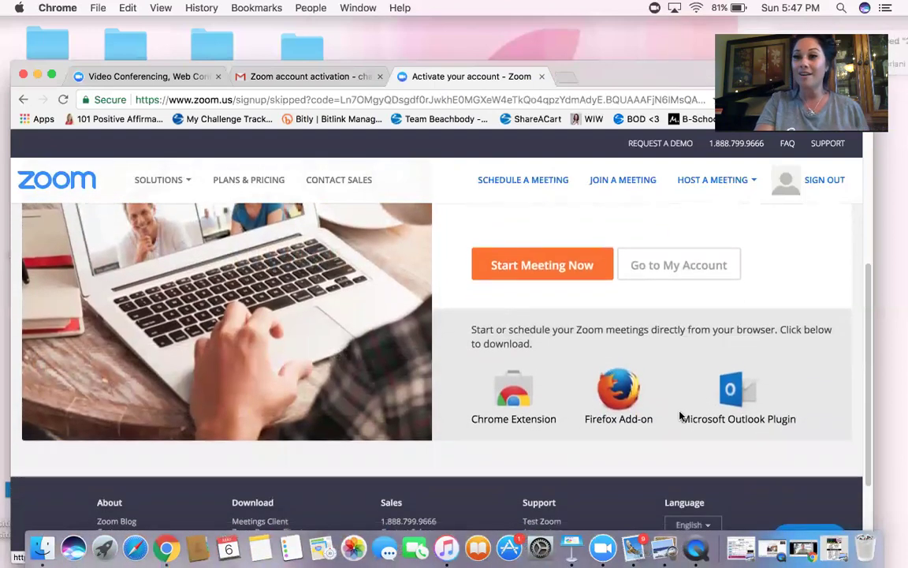